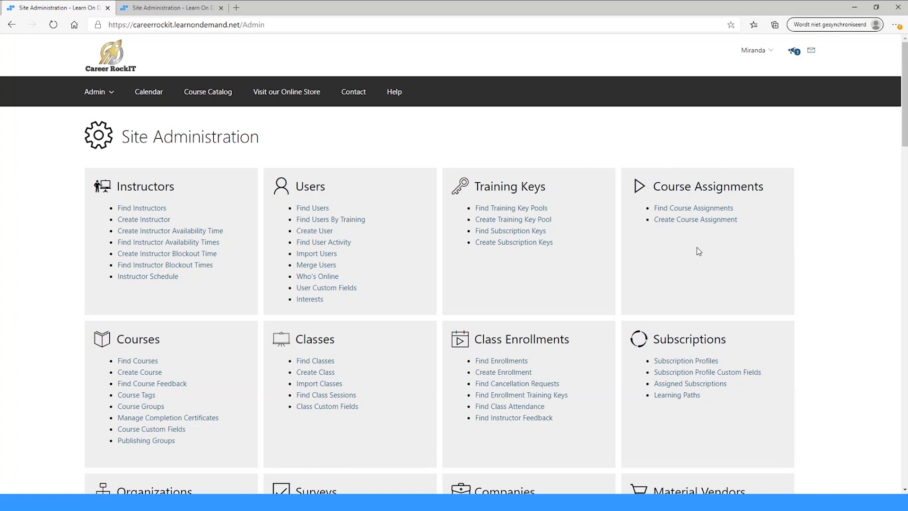
- Start a new course assignment and set its student to the Career RockIT user, found by last and first name
click(690, 220)
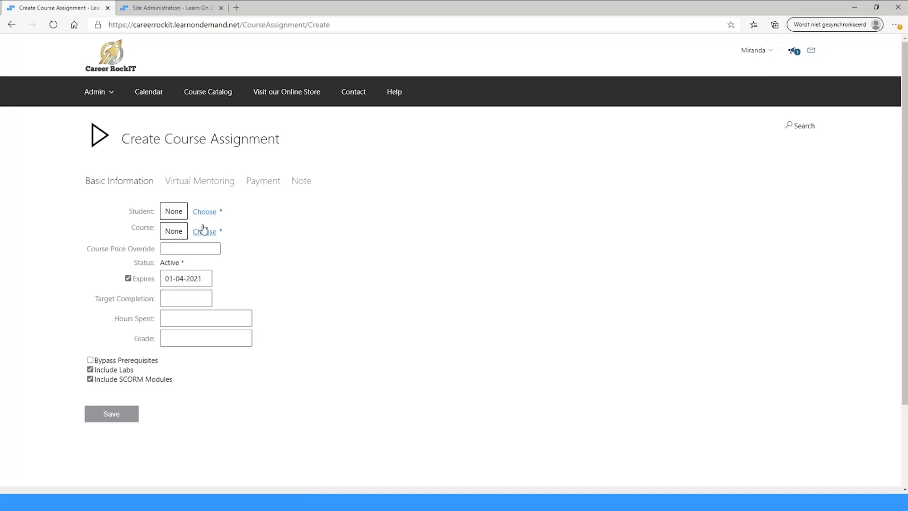
click(203, 212)
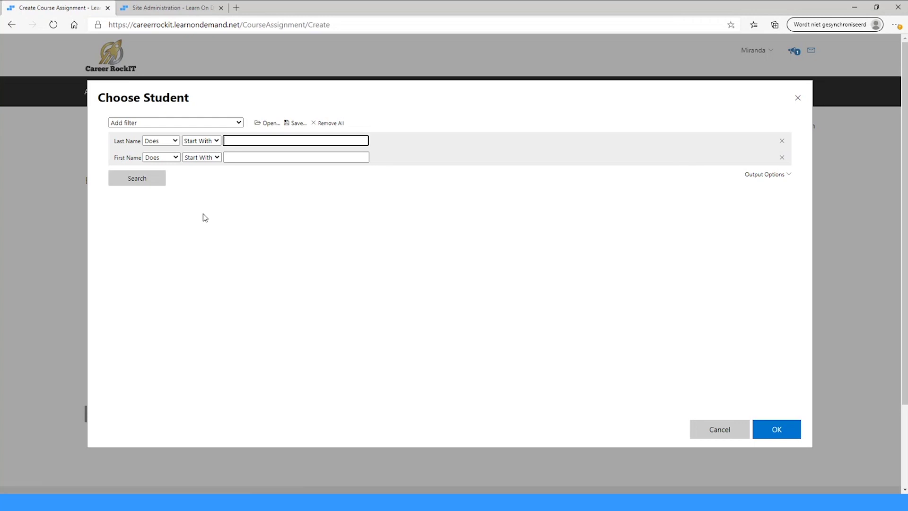
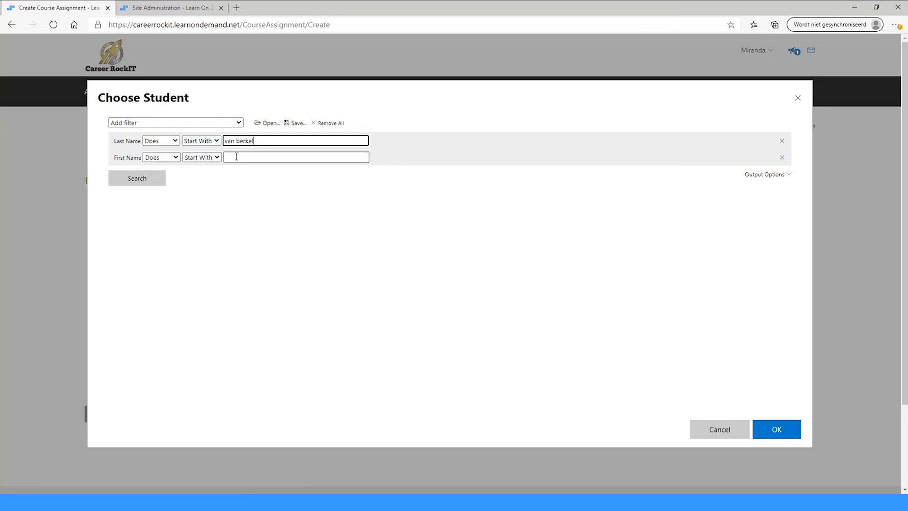
click(238, 157)
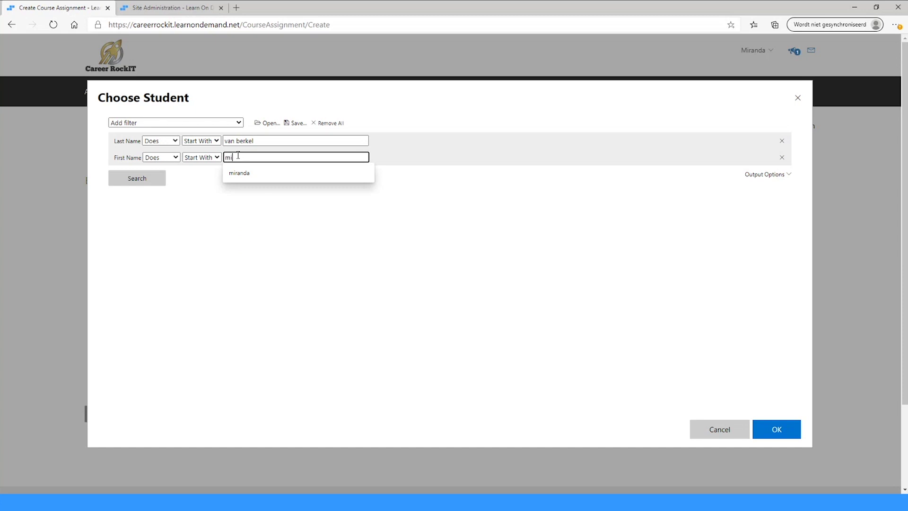
click(126, 178)
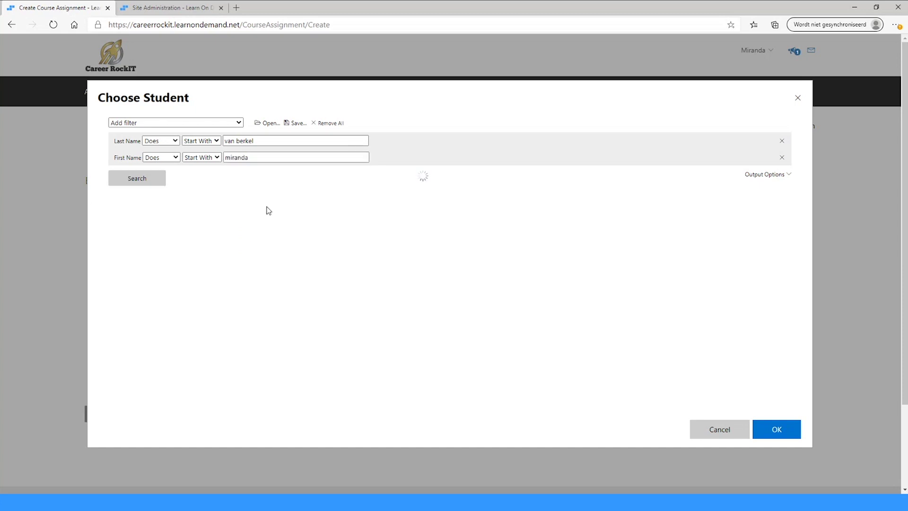
click(176, 287)
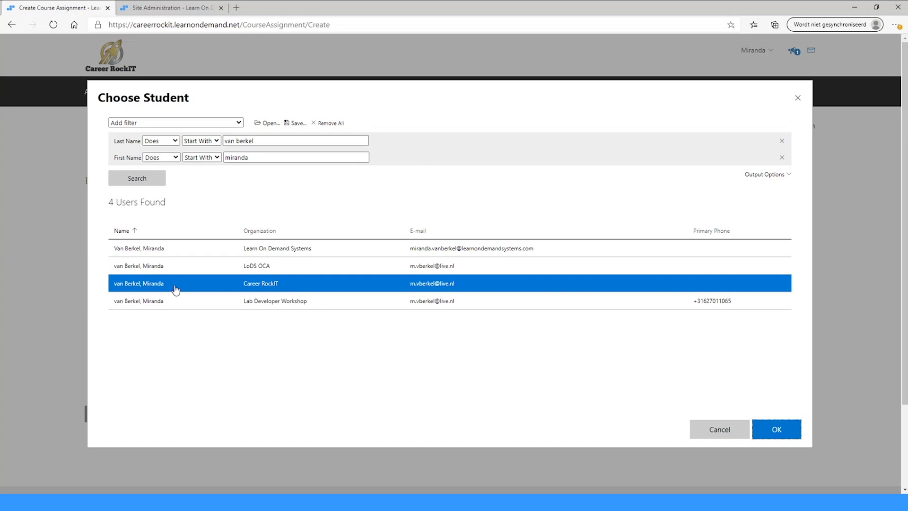
click(770, 431)
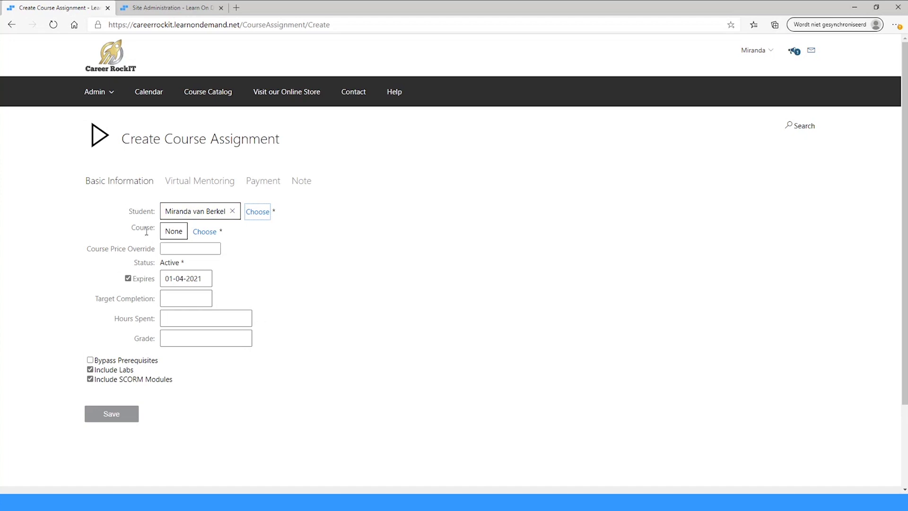
- Search course names containing 'lods' and set the assignment's course to LODS Weekly Webinar
click(205, 232)
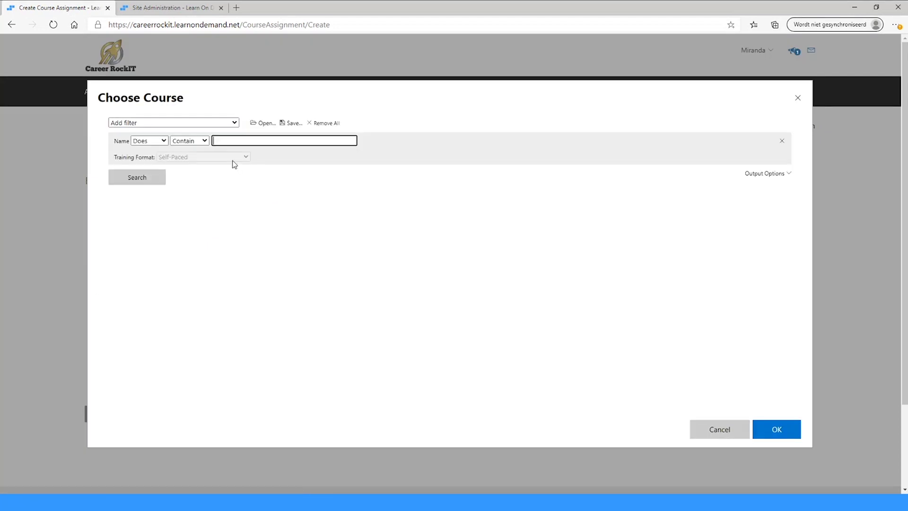
text(lods)
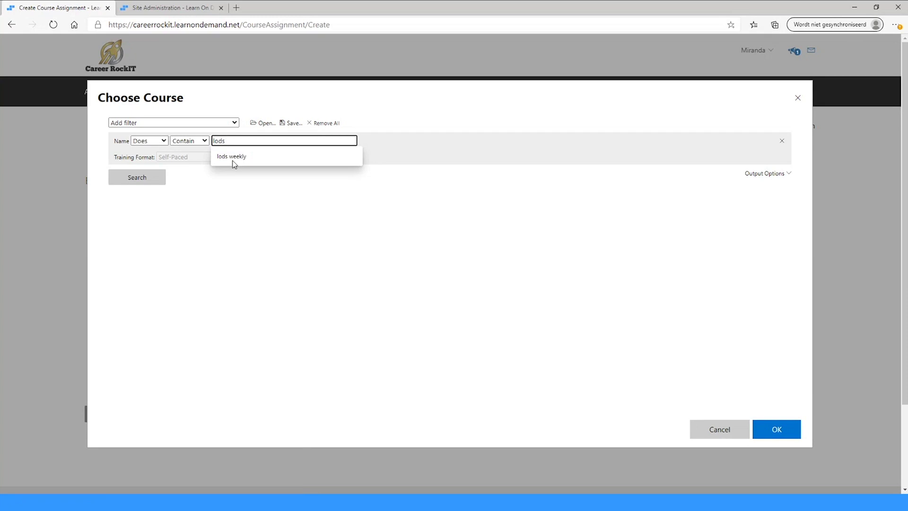
click(127, 179)
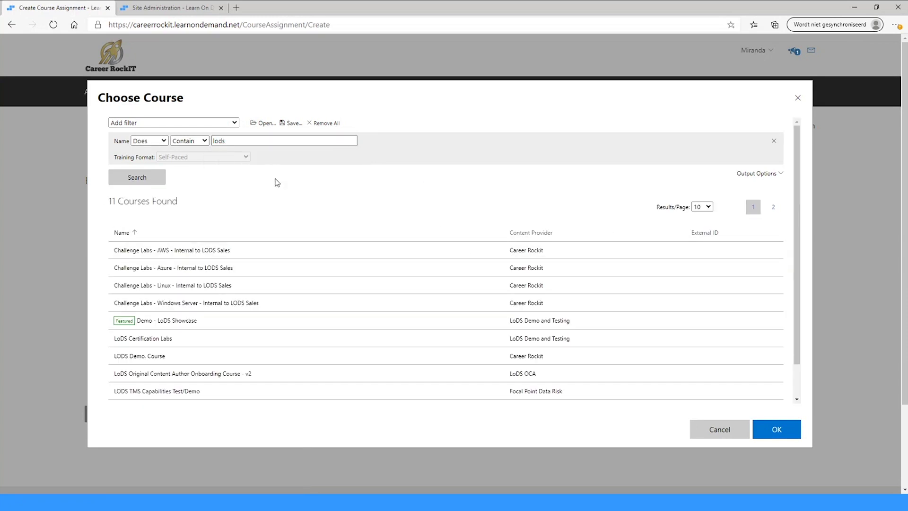
click(249, 141)
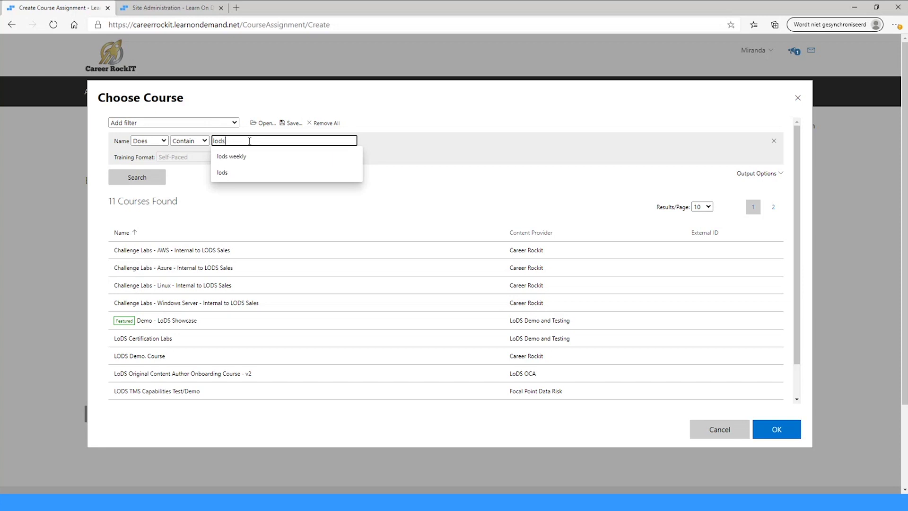
click(241, 157)
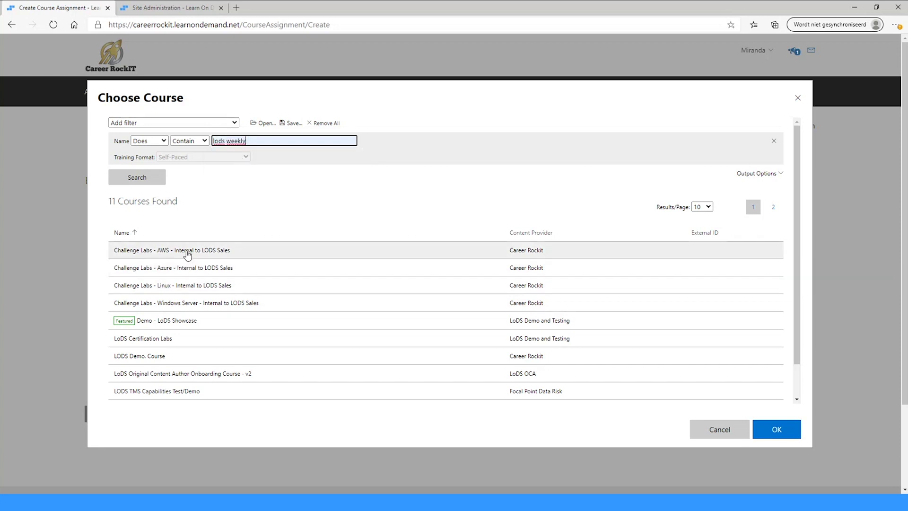
scroll(194, 306, down, 1)
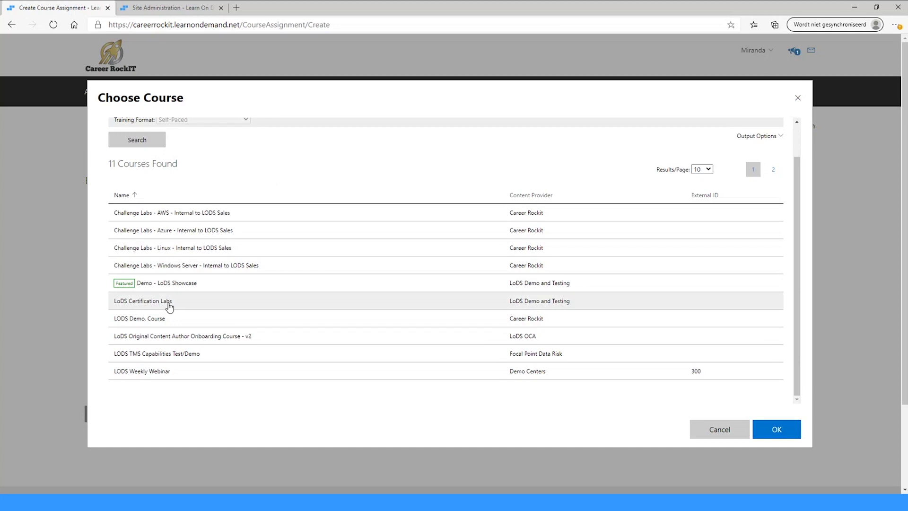
click(170, 307)
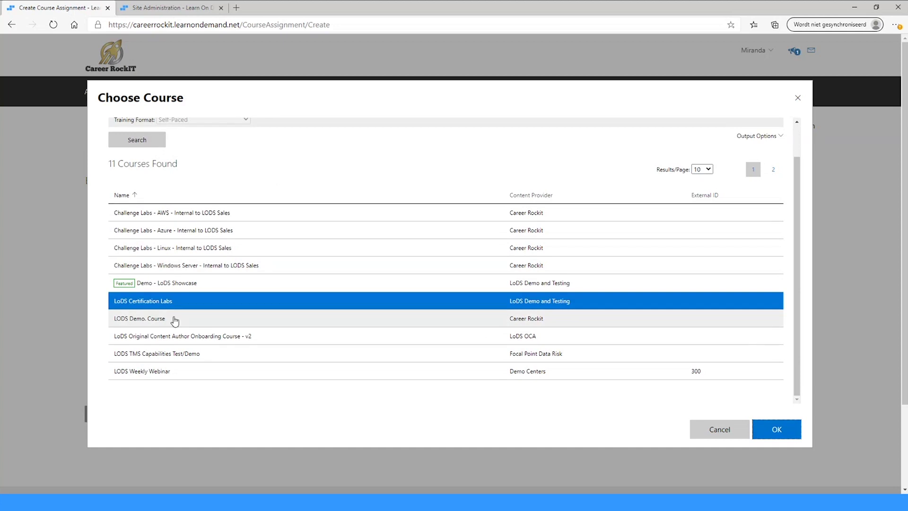
click(175, 320)
click(161, 373)
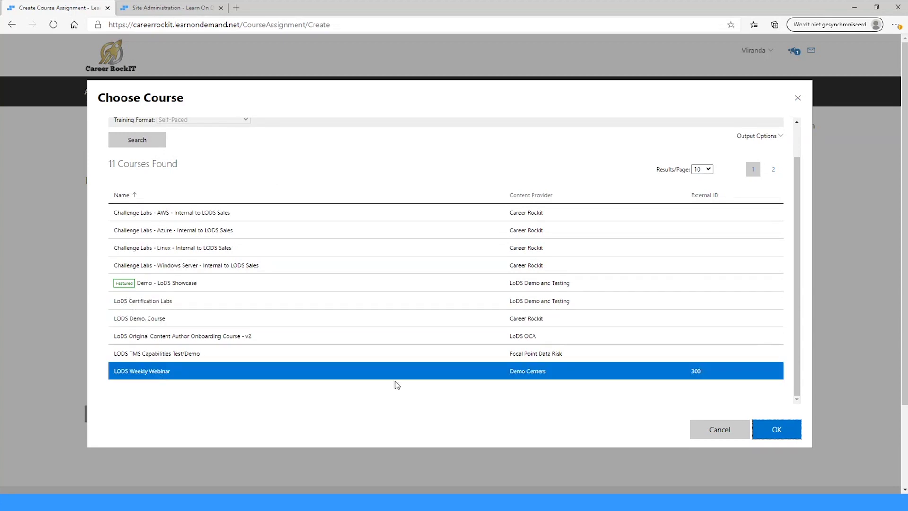
click(762, 428)
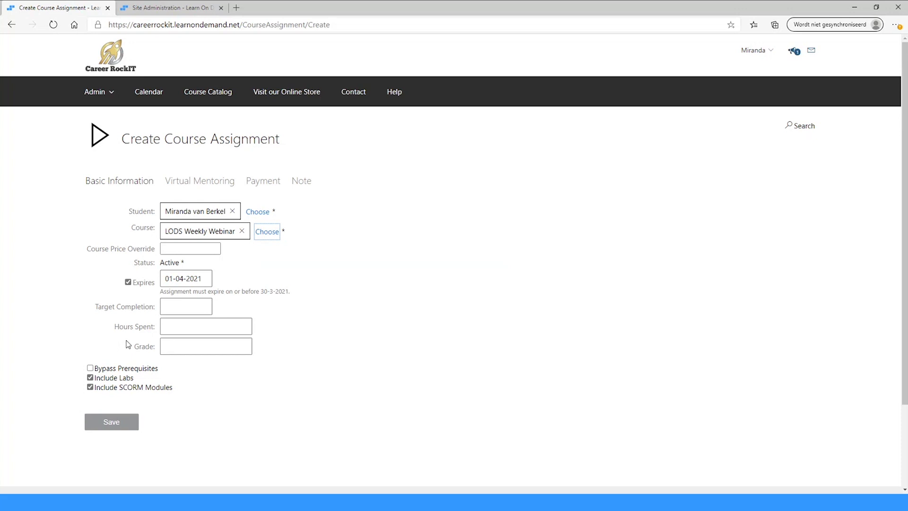
- Save the LODS Weekly Webinar assignment, accept the existing-assignment warning, and switch to the student's window
click(120, 425)
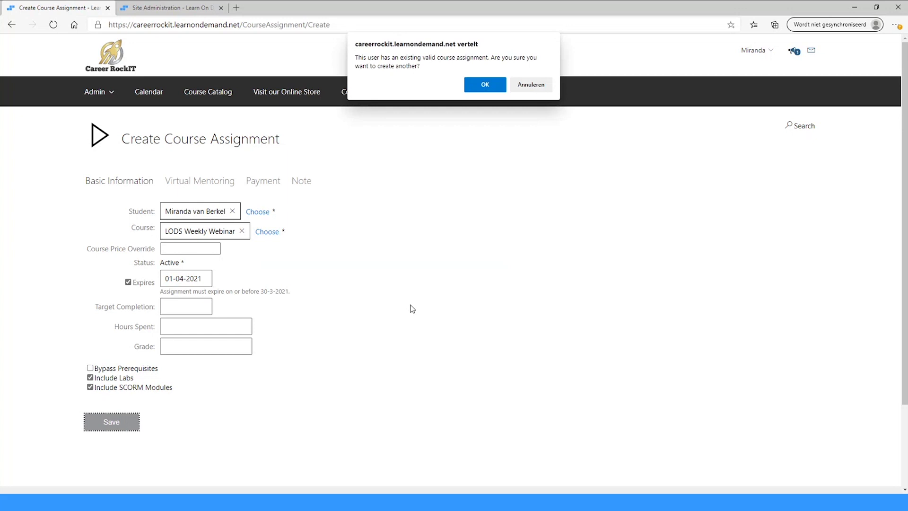
click(480, 86)
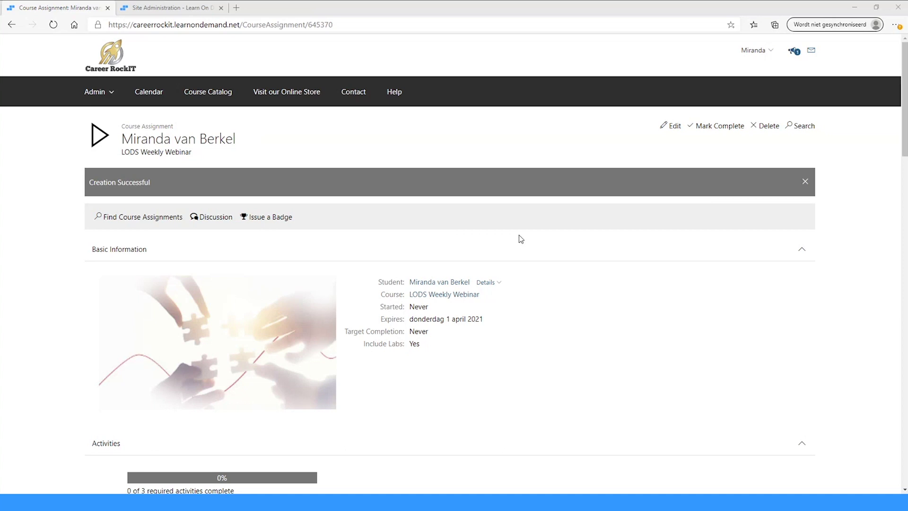
key(alt+Tab)
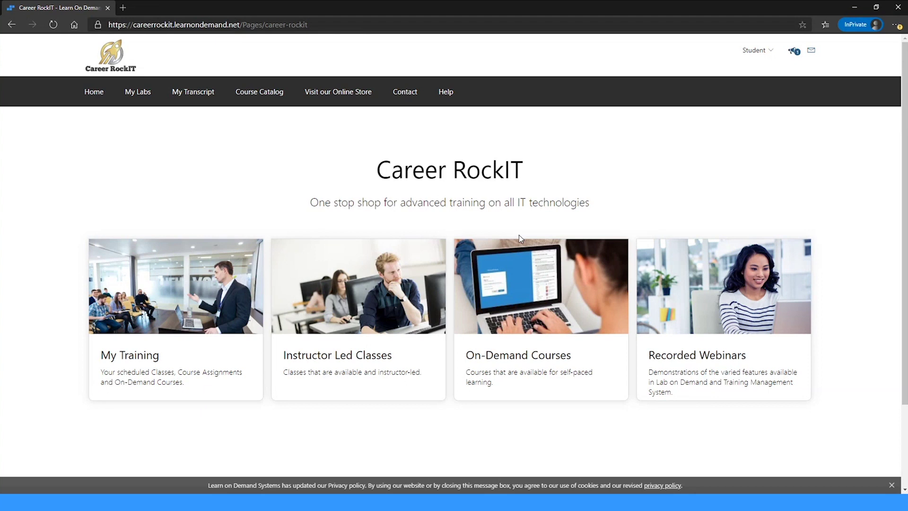
- Open My Training from the Career RockIT home page to view current training
click(137, 360)
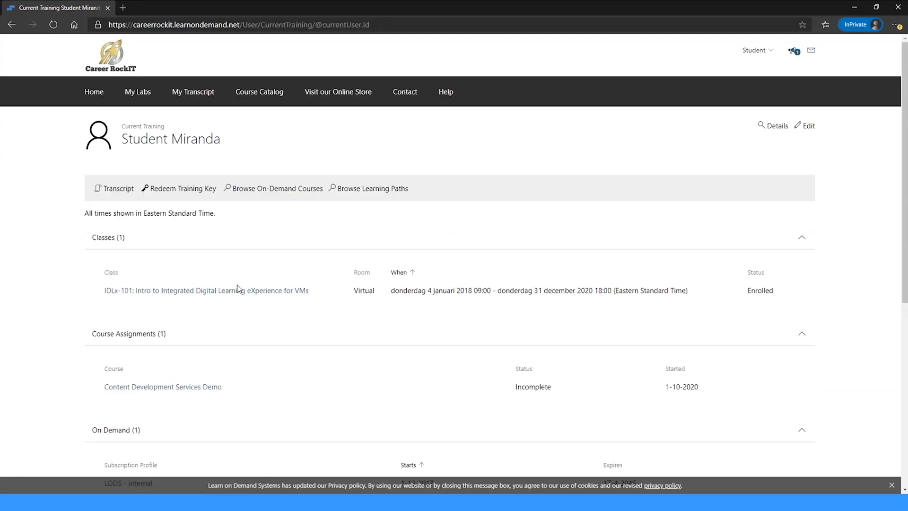
scroll(239, 291, down, 3)
- Open the Content Development Services Demo assignment and show its Feedback section
click(138, 252)
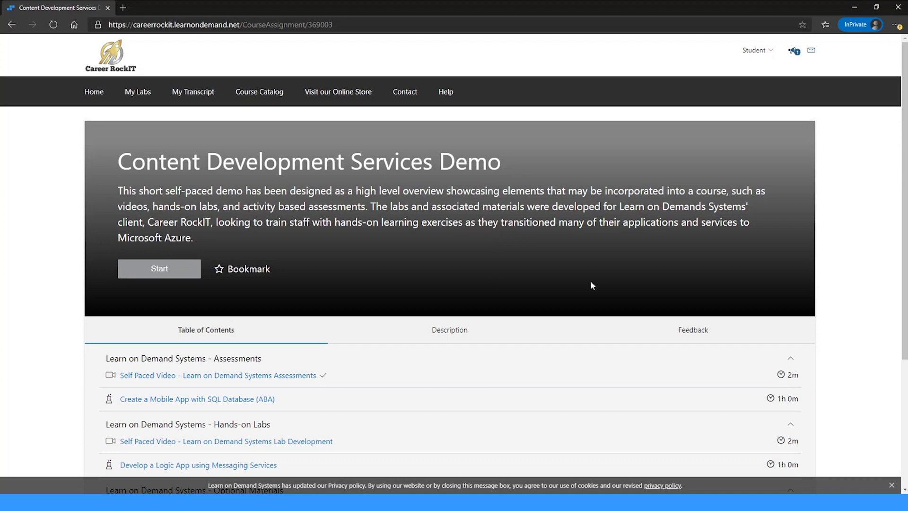
click(694, 331)
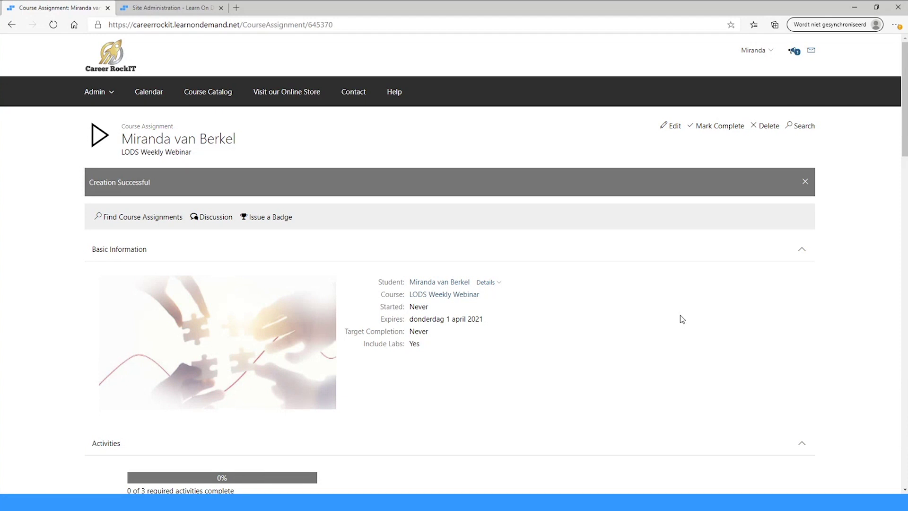
click(716, 127)
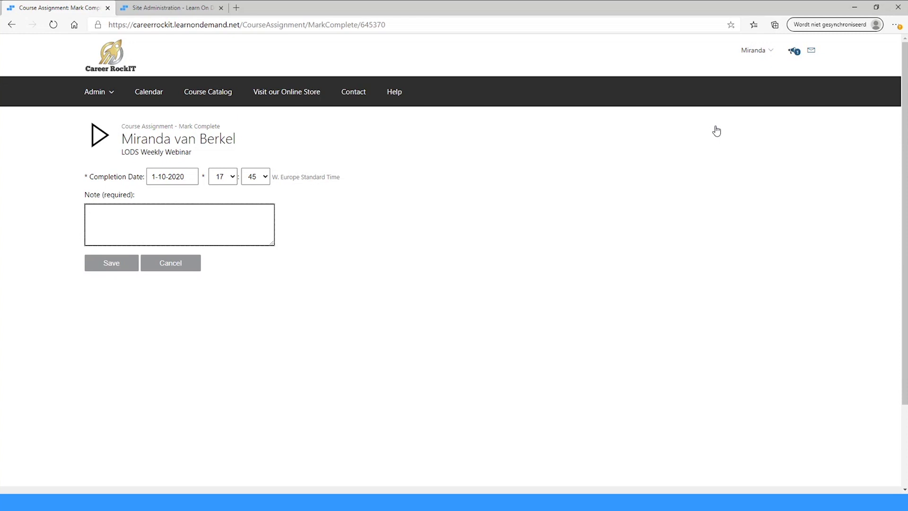
click(12, 25)
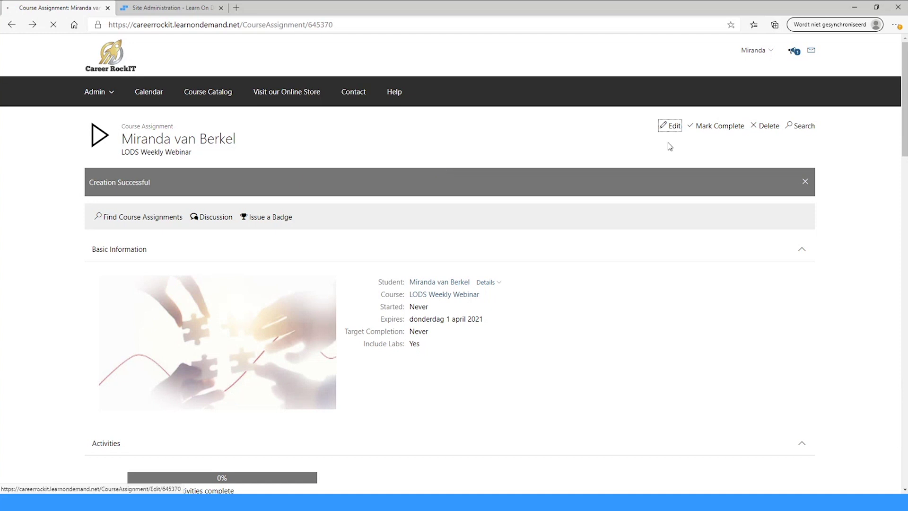
- Edit the LODS Weekly Webinar assignment and expand its Status options
click(671, 125)
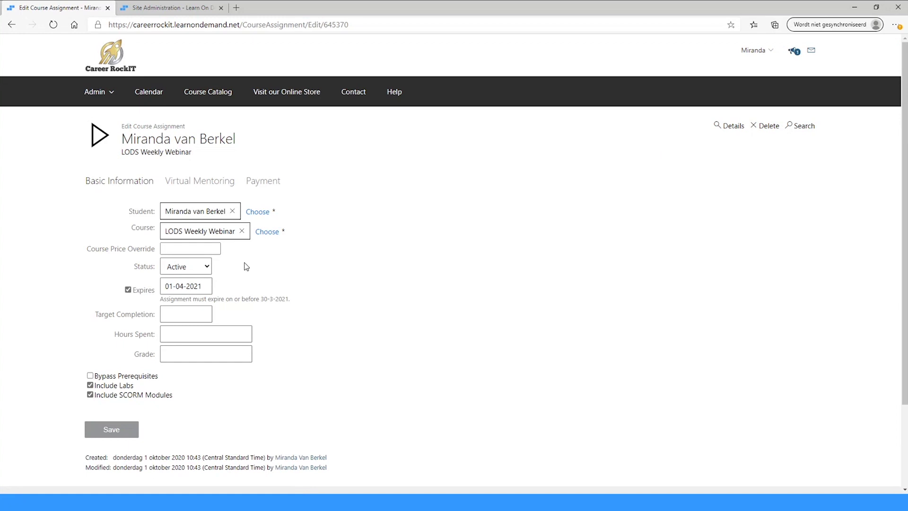
click(211, 268)
- From Site Administration, start a new training key pool under Training Keys
click(172, 14)
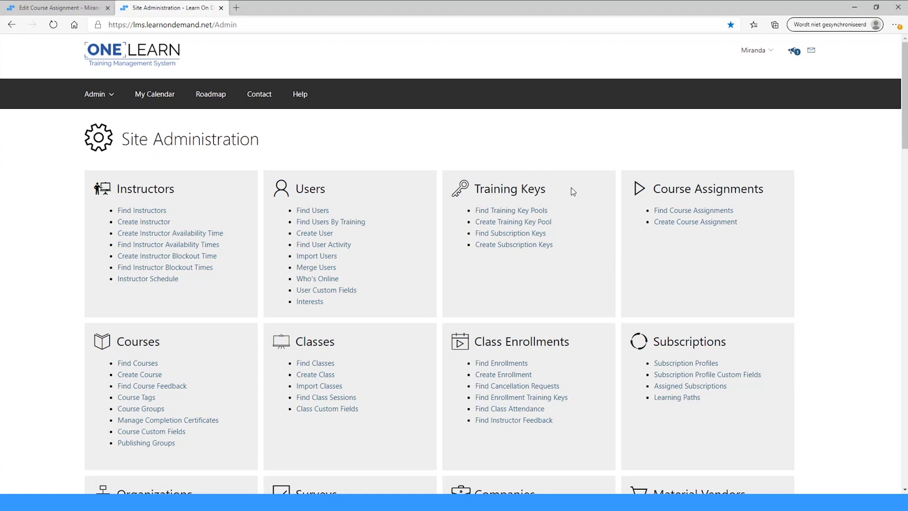
drag(501, 209, 570, 205)
scroll(804, 201, down, 6)
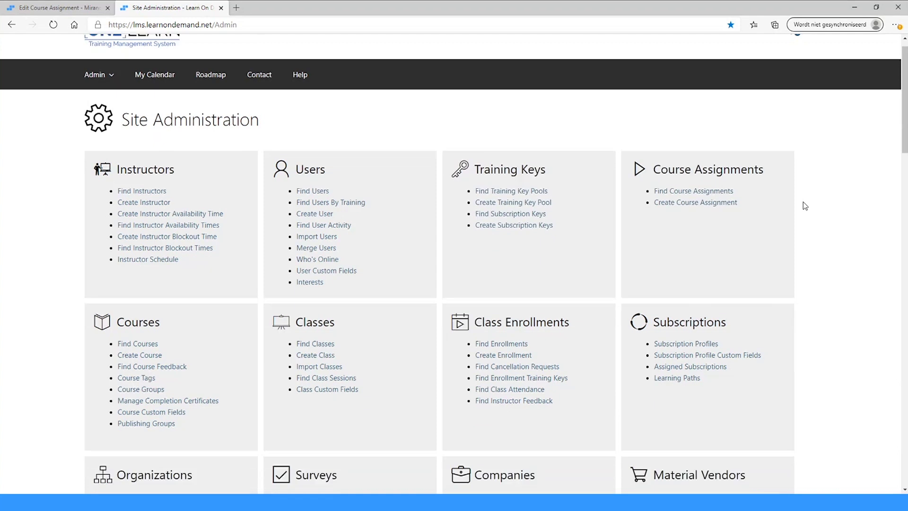
scroll(802, 208, up, 5)
scroll(806, 212, up, 1)
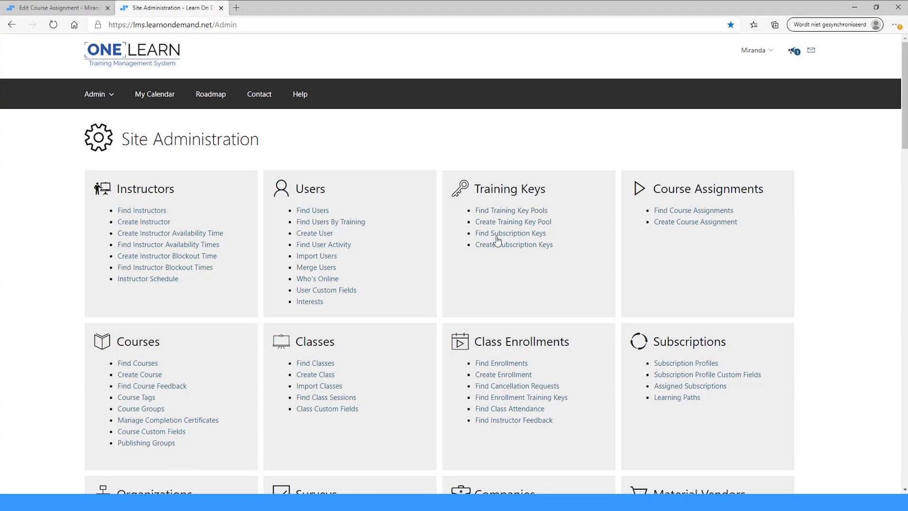
click(497, 222)
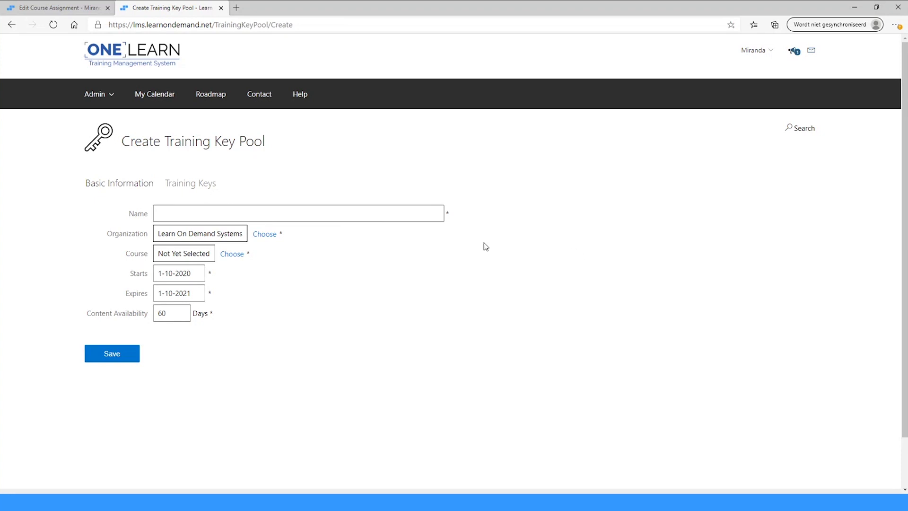
- Choose course 10266A Programming with C using Microsoft .NET Framework 4 for the key pool
click(233, 256)
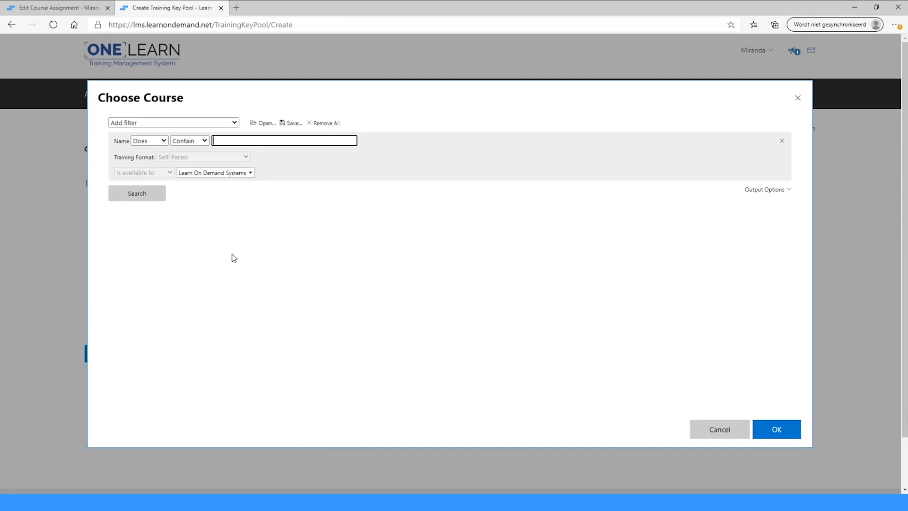
click(127, 196)
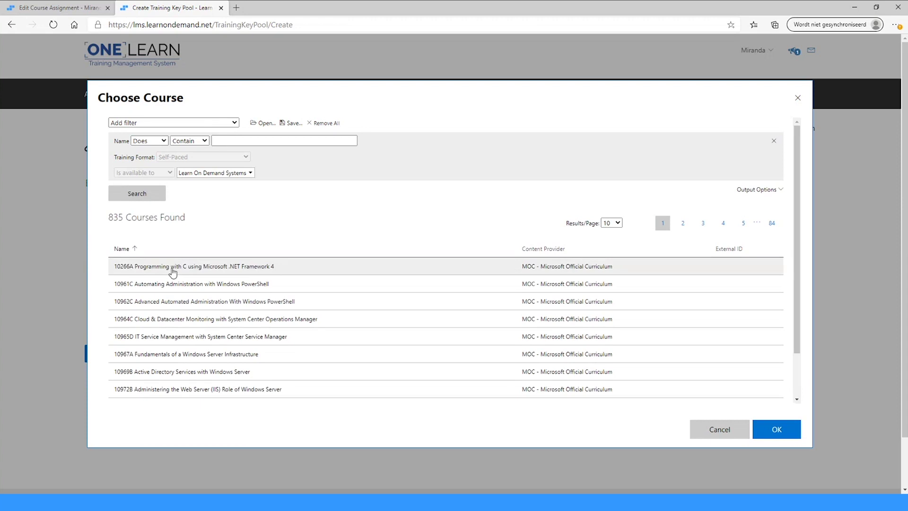
click(172, 269)
click(774, 428)
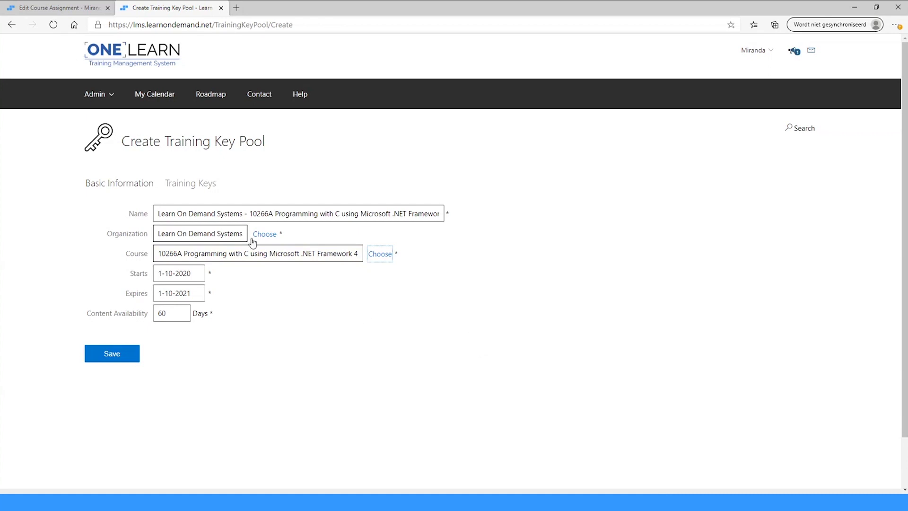
- Select the auto-filled pool name, then go to the pool's Training Keys section
click(157, 210)
drag(157, 210, 379, 210)
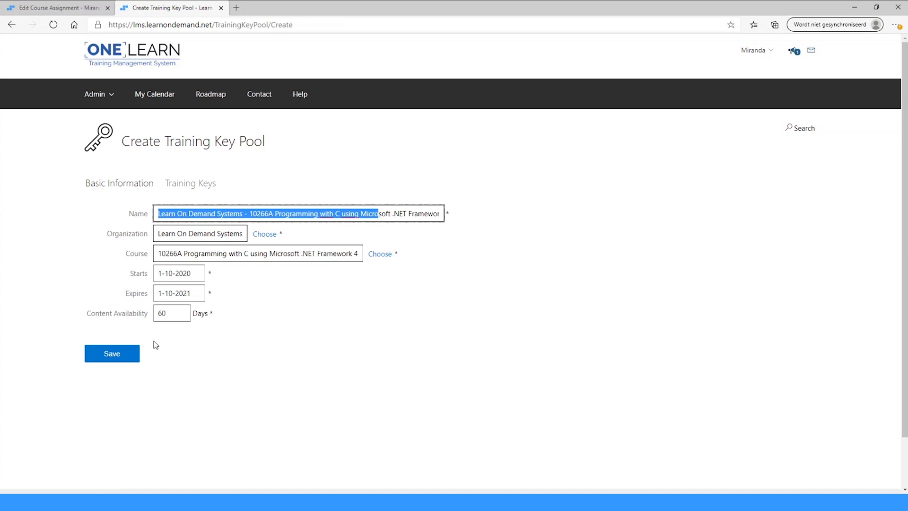
click(204, 186)
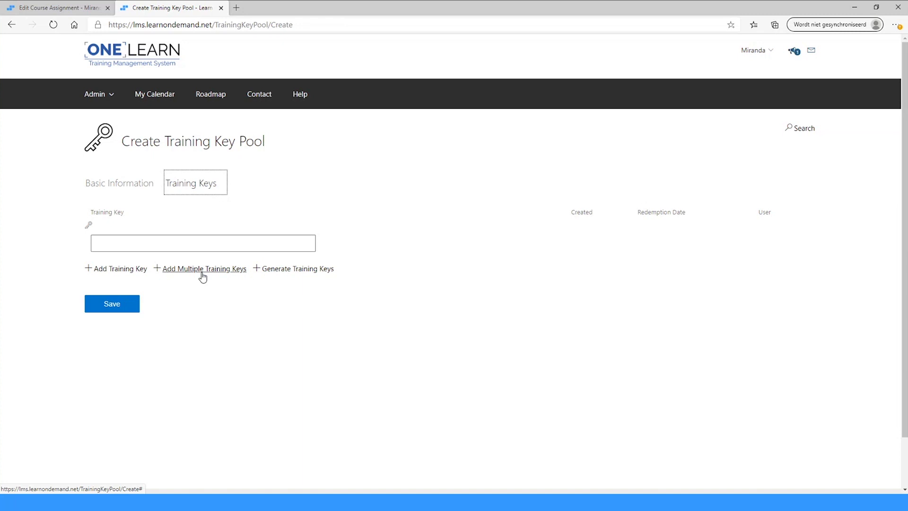
- Begin generating a batch of training keys for the new pool
click(297, 269)
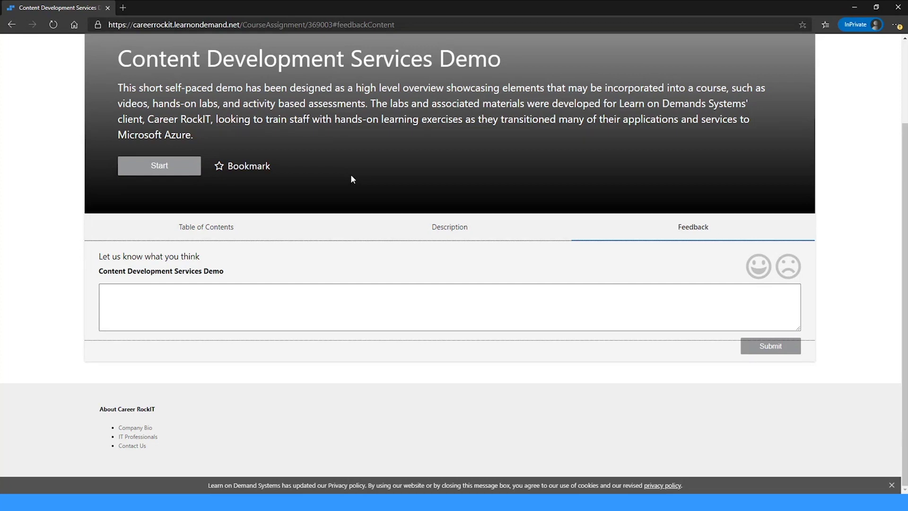
- Go back to the student's Current Training overview from the Content Development Services Demo page
scroll(237, 167, up, 3)
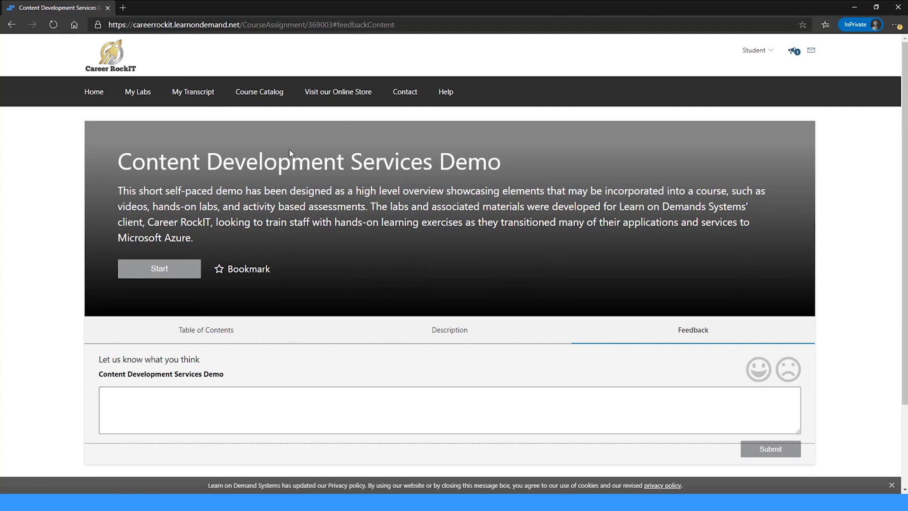
click(134, 71)
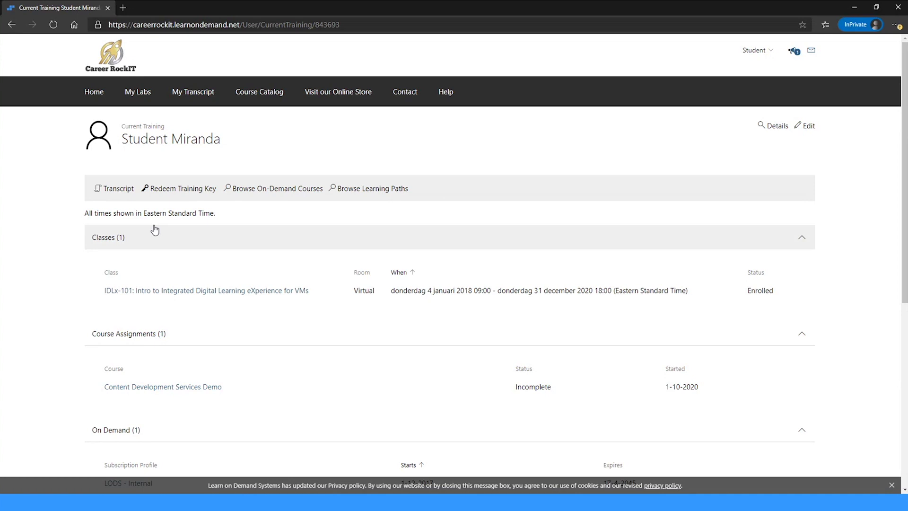
- Visit the training key redemption page, then return to Current Training and view the course assignments
click(169, 188)
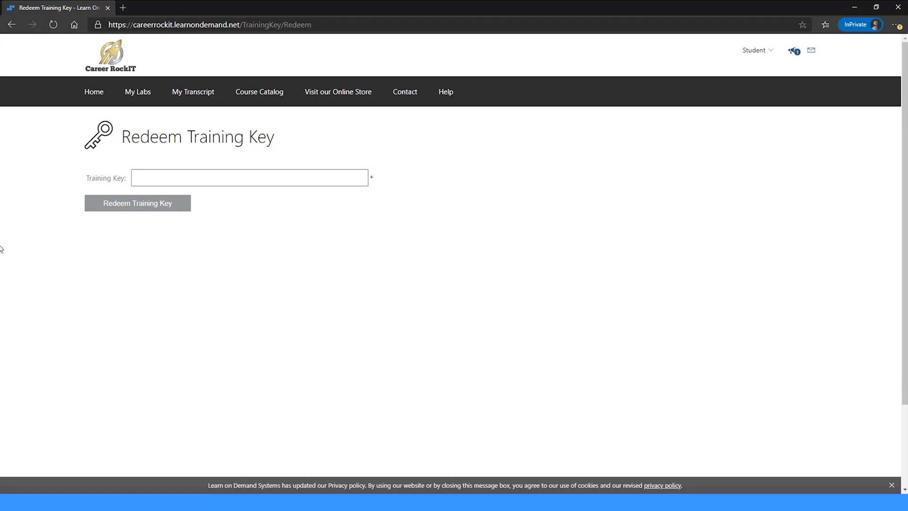
click(101, 53)
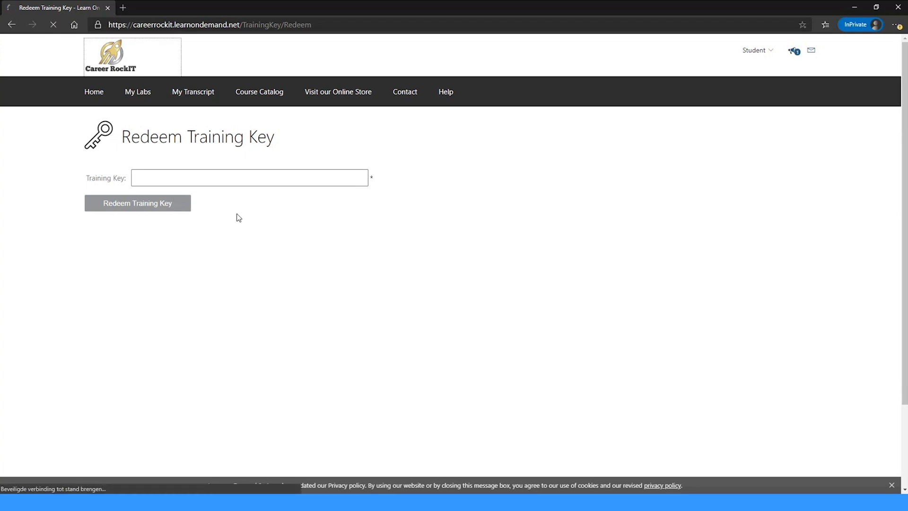
scroll(258, 253, down, 2)
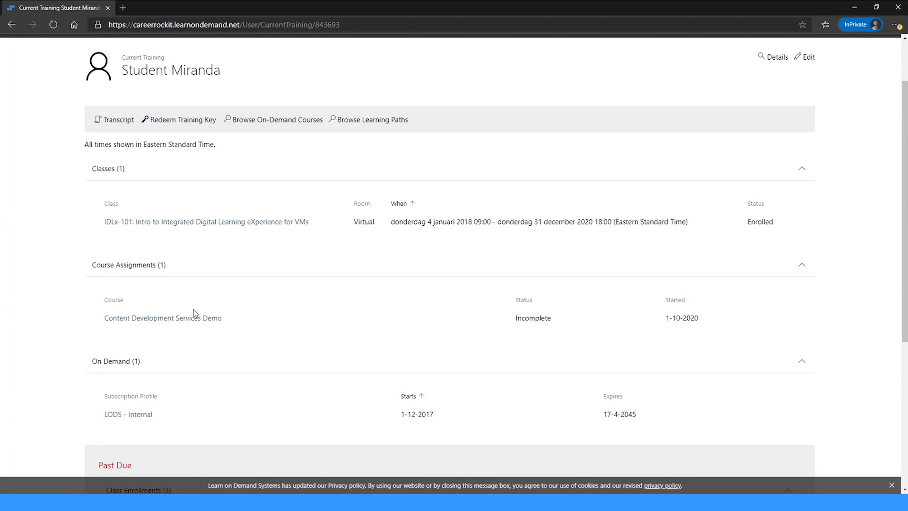
- Open the Content Development Services Demo course and browse its Table of Contents
click(167, 321)
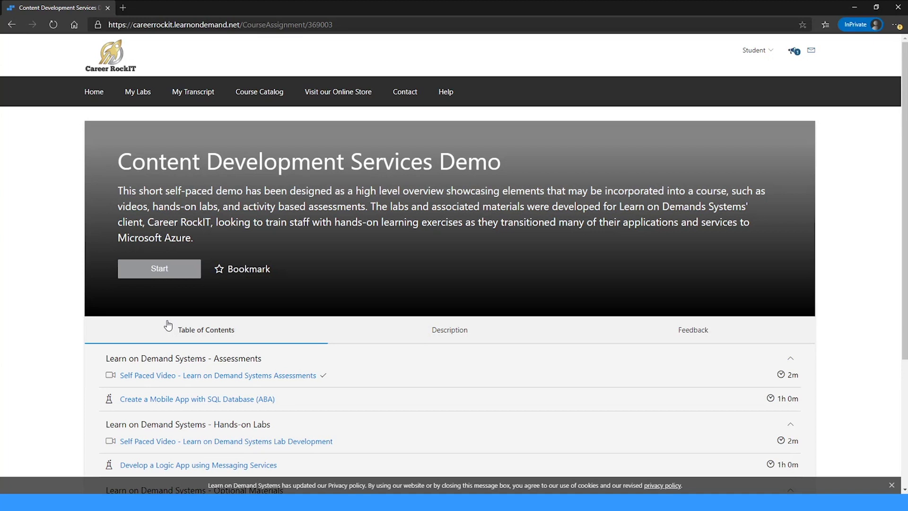
scroll(168, 325, down, 1)
scroll(167, 324, down, 1)
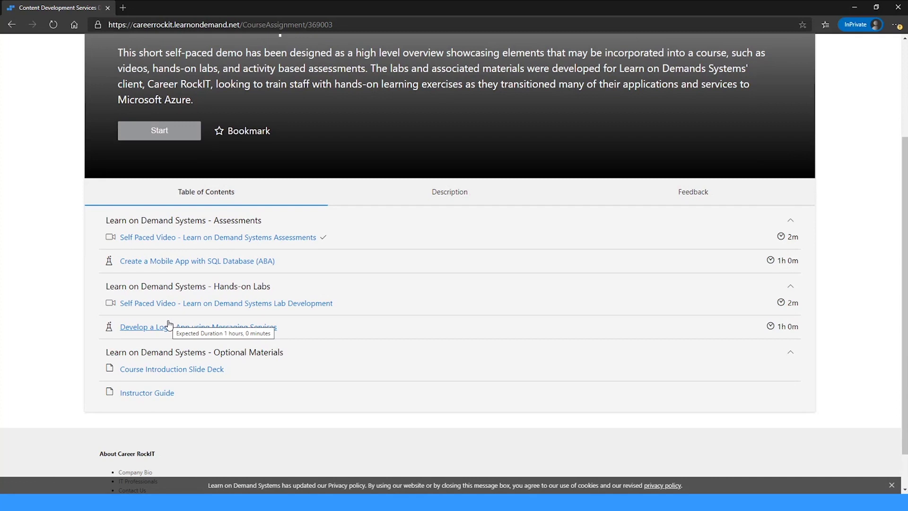
scroll(169, 325, up, 2)
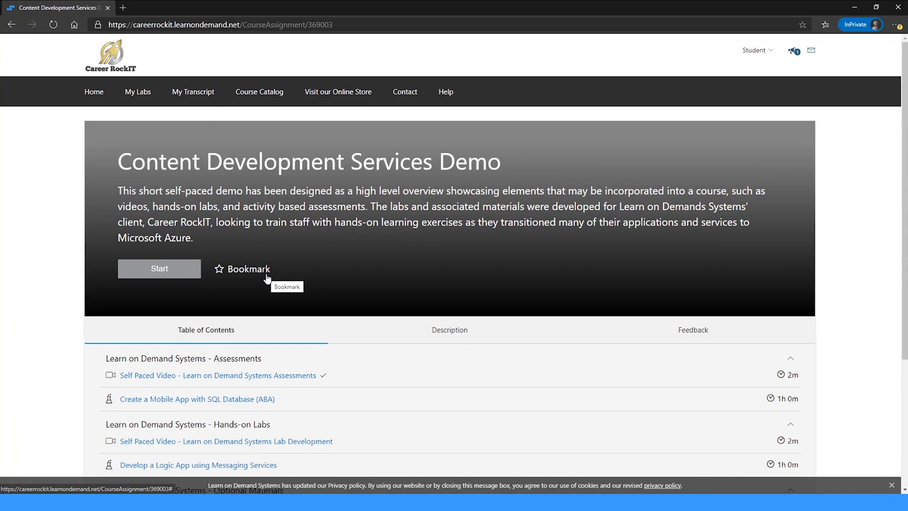
- Go back from the course page to the student's Current Training page
click(11, 24)
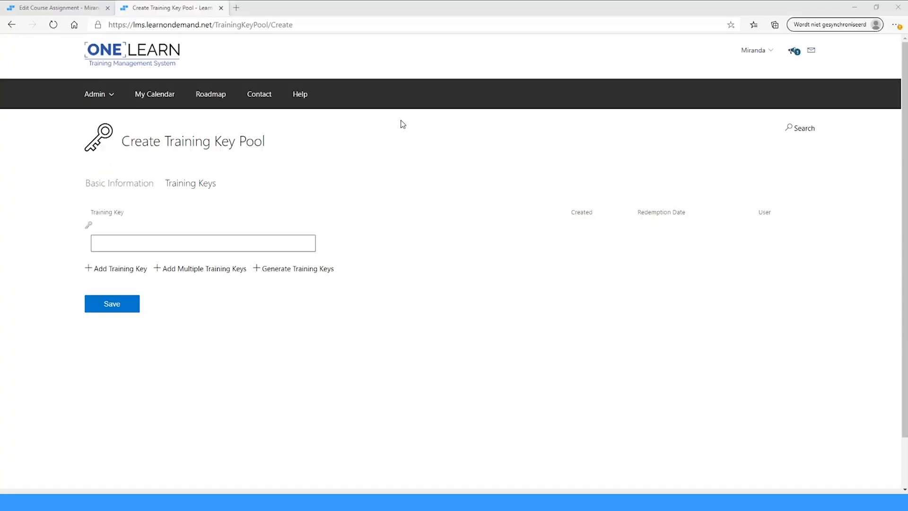
- In the admin's Edit Course Assignment tab, open Subscription Profiles from Site Administration
click(59, 8)
click(107, 61)
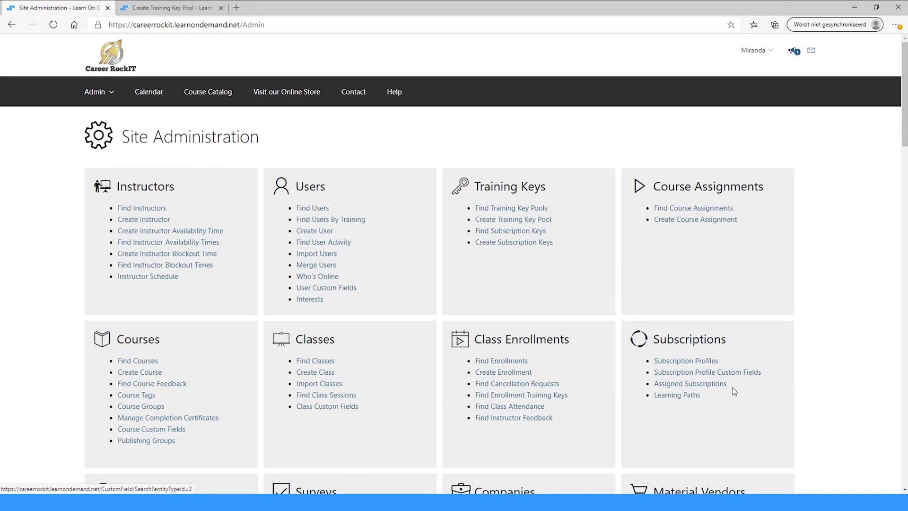
click(677, 364)
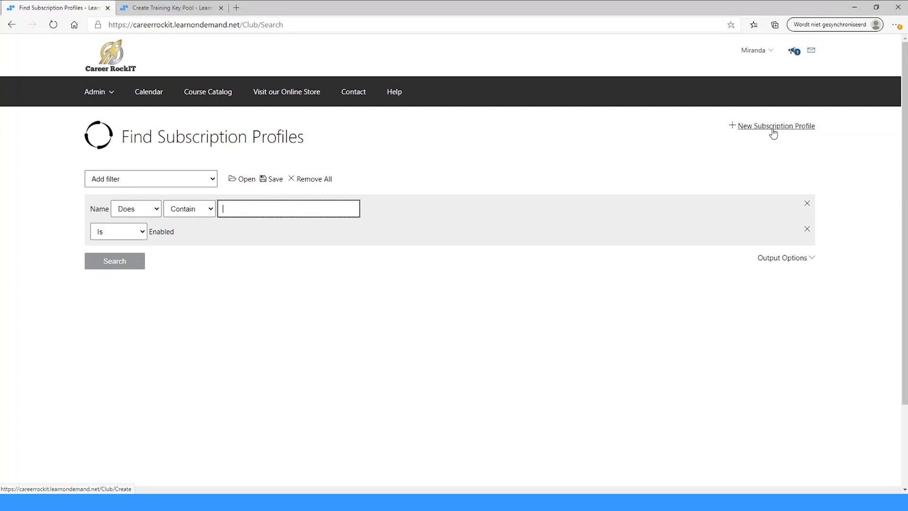
- Start a new subscription profile and review its defaults: 365 days duration, price 0,00
click(773, 135)
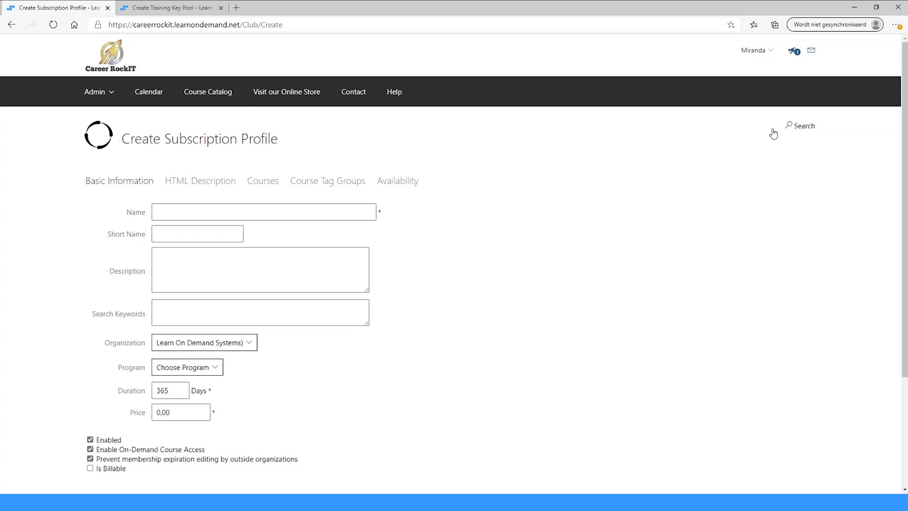
scroll(695, 143, down, 2)
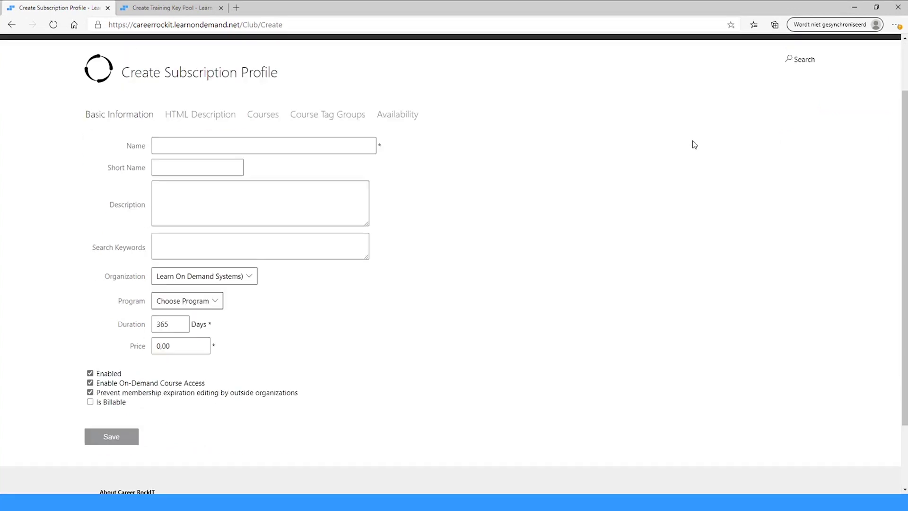
scroll(695, 144, up, 2)
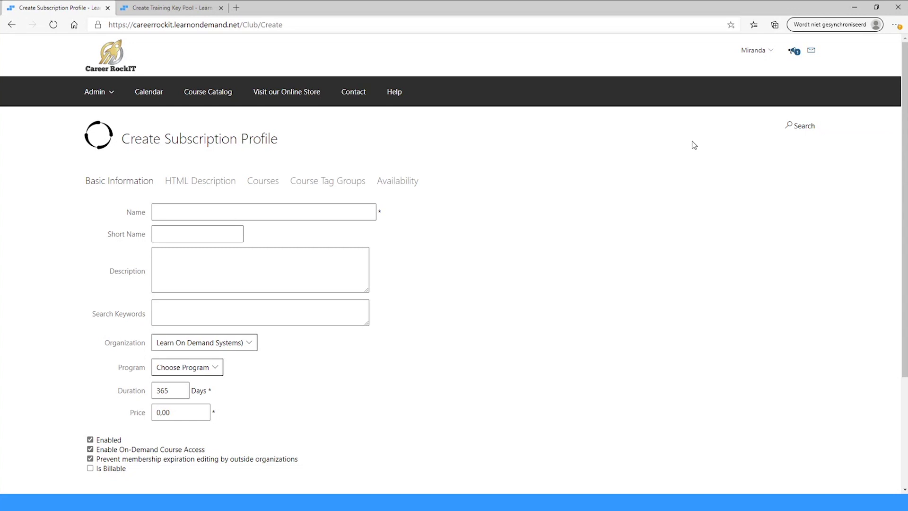
scroll(694, 145, down, 2)
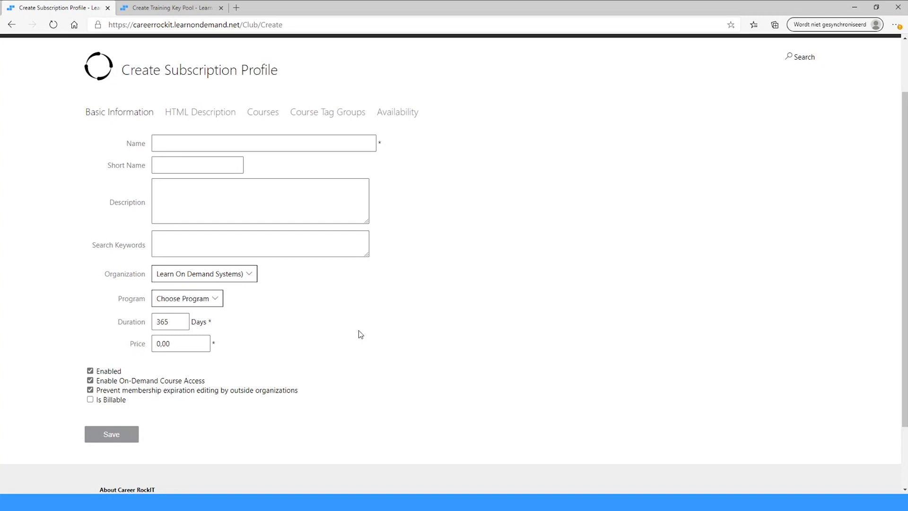
- Check the new profile's Courses, Course Tag Groups and Availability sections, showing Learn On Demand Systems
click(264, 115)
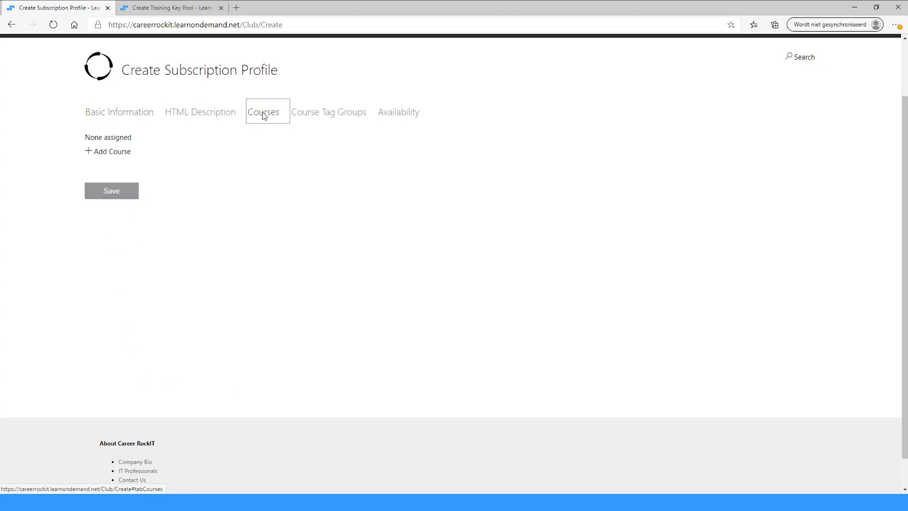
click(324, 117)
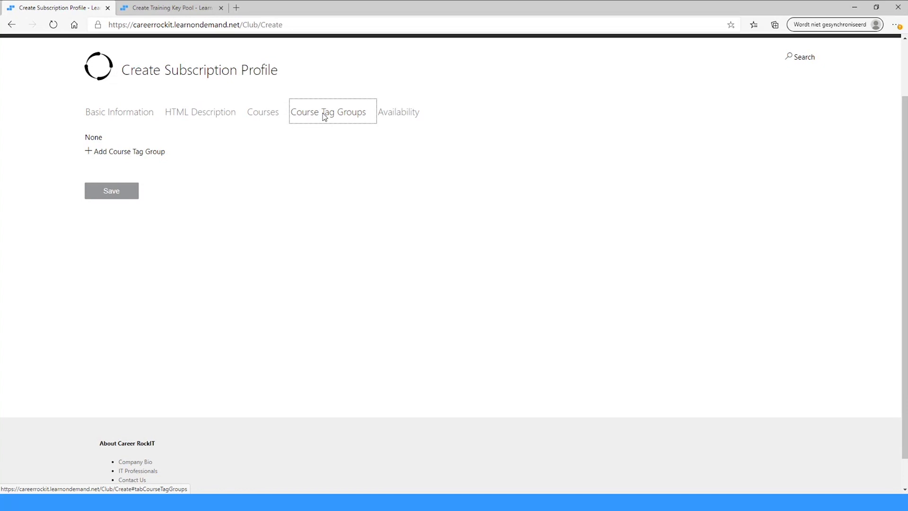
click(398, 120)
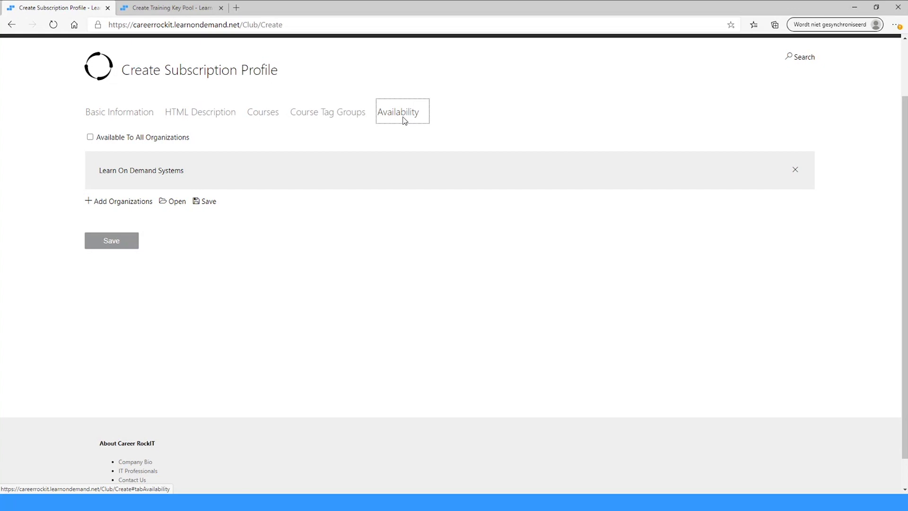
scroll(146, 92, up, 2)
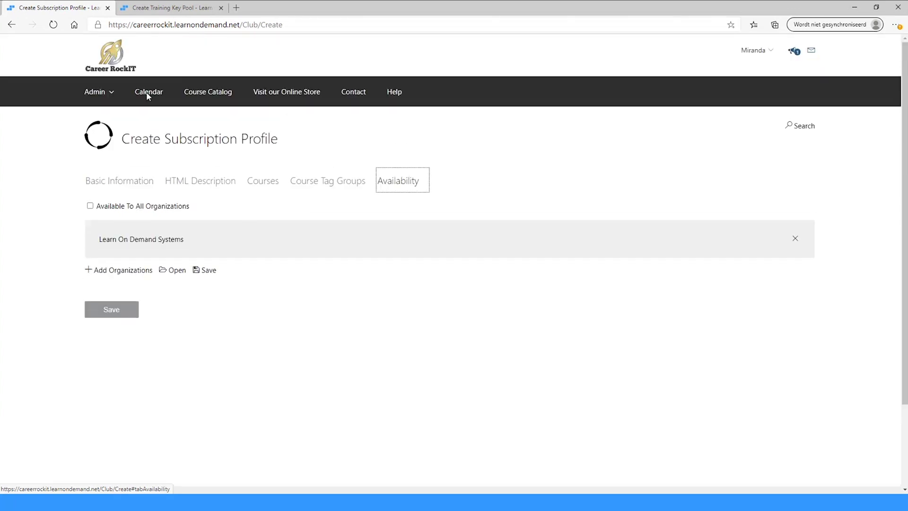
- Leave the unsaved profile and open Assigned Subscriptions from Site Administration
click(106, 53)
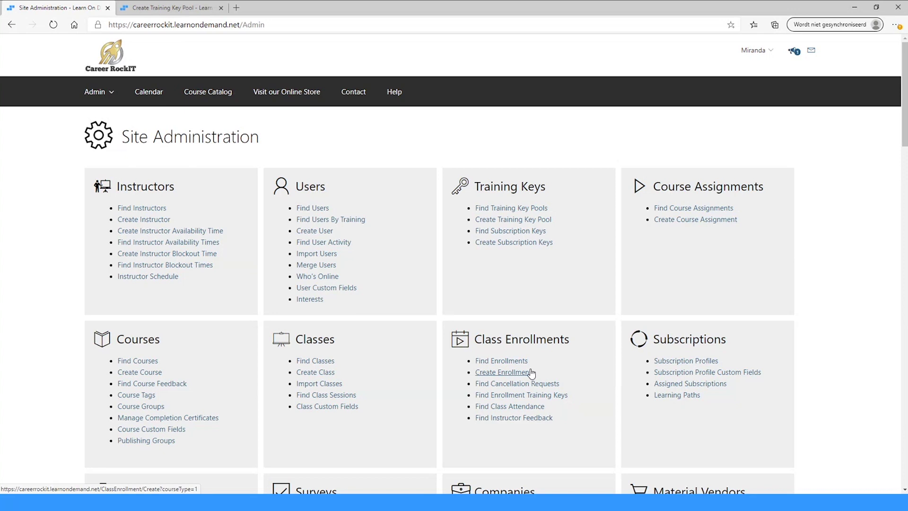
click(689, 384)
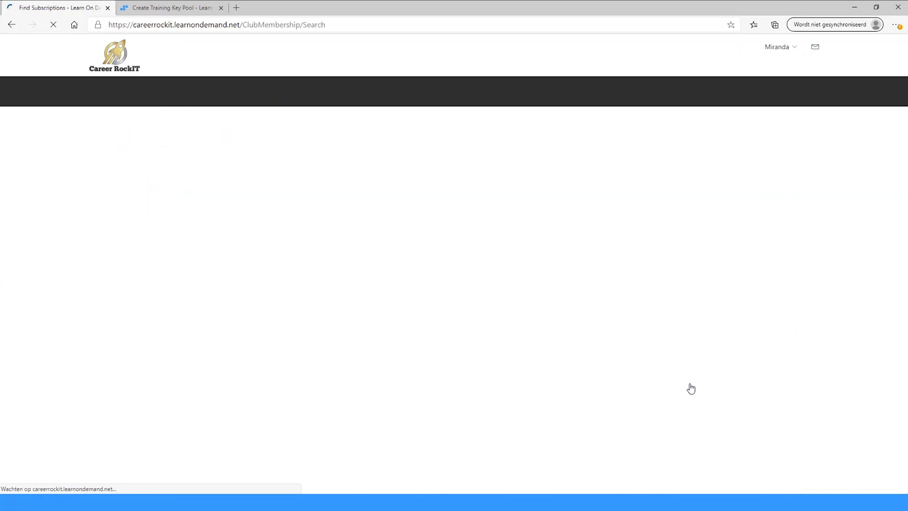